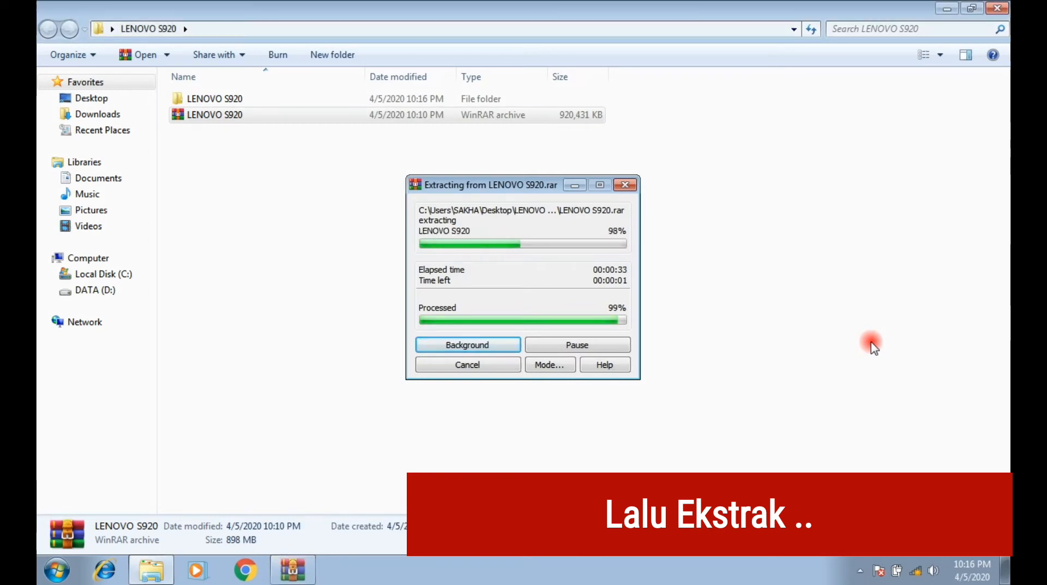
- Open the extracted LENOVO S920 folder and the LENOVO S920 subfolder inside it
click(871, 344)
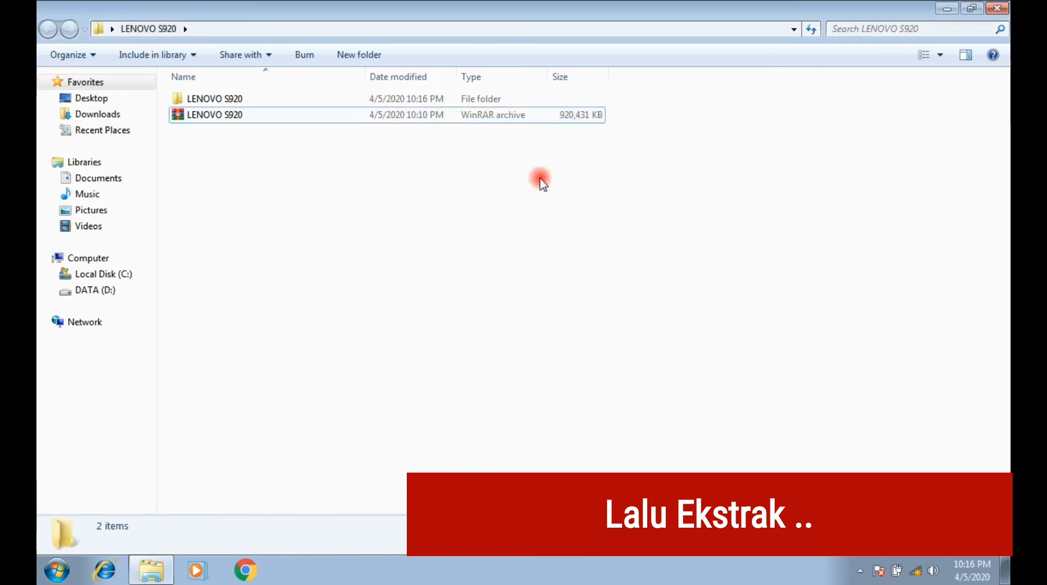
double_click(242, 101)
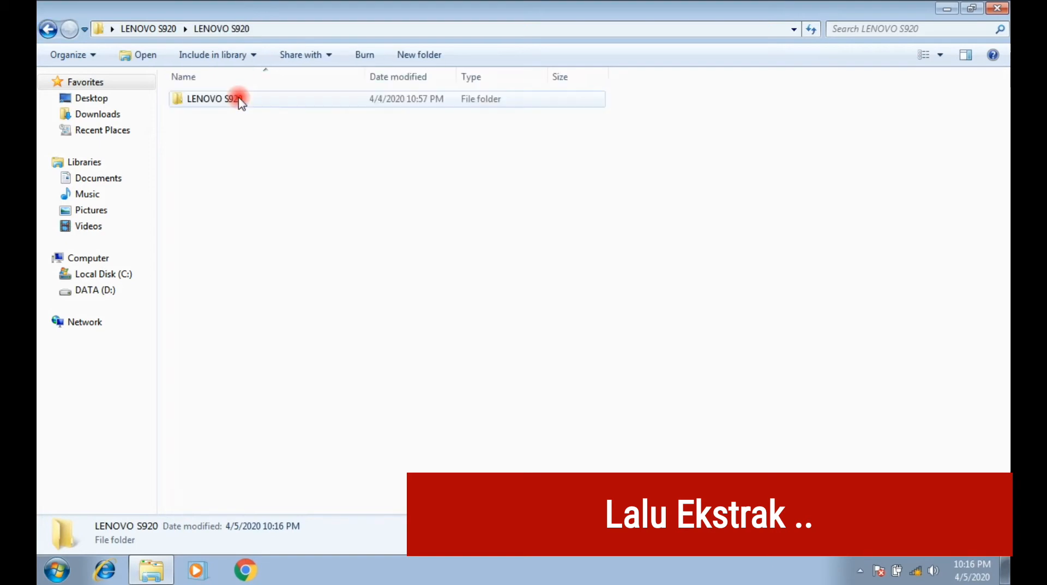
click(242, 102)
double_click(242, 100)
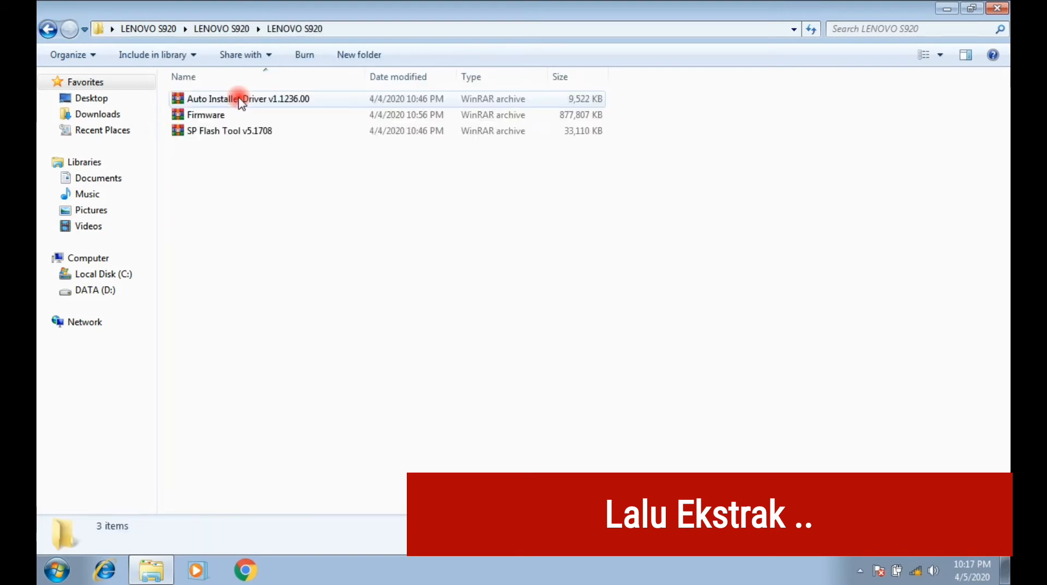
- Extract the Auto Installer Driver v1.1236.00, Firmware and SP Flash Tool v5.1708 archives, each into its own folder of the same name
click(277, 102)
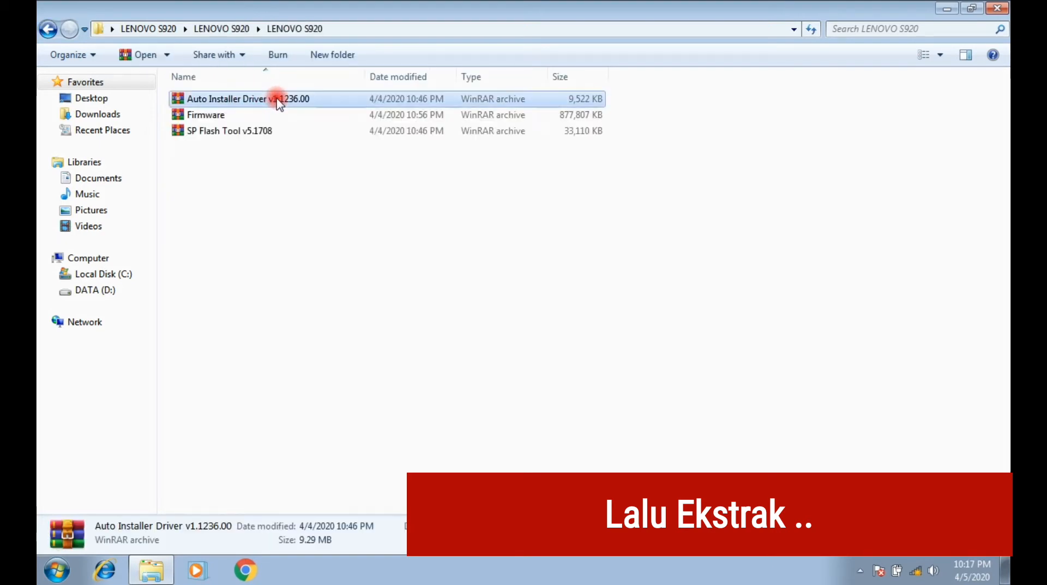
right_click(277, 102)
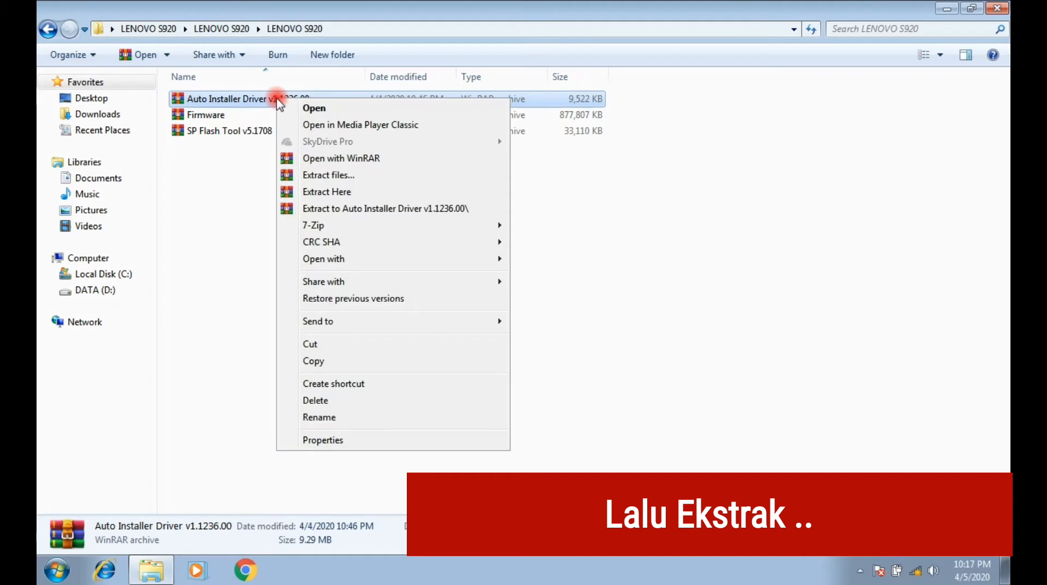
click(341, 209)
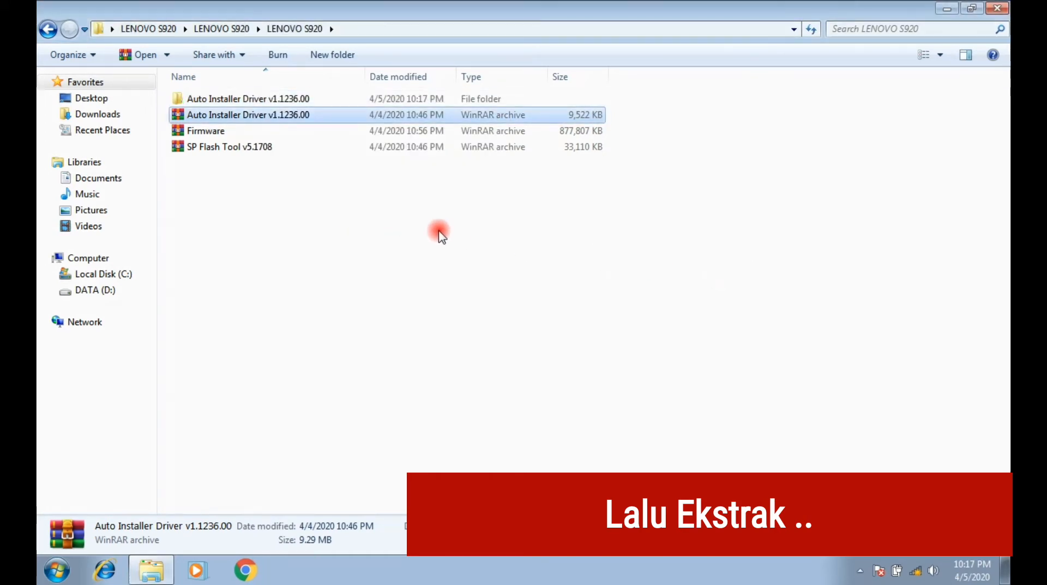
click(201, 132)
right_click(201, 131)
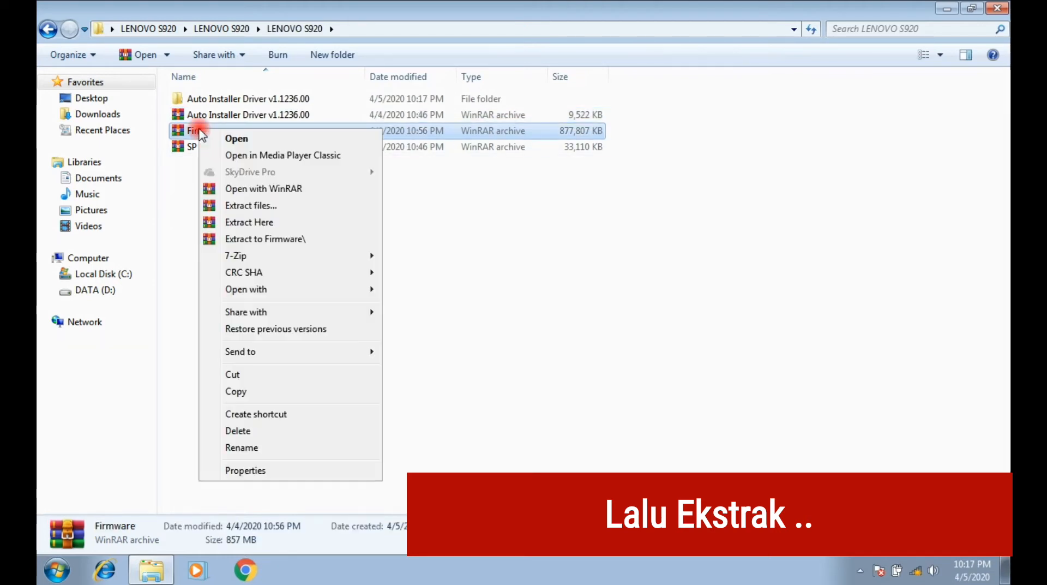
click(294, 237)
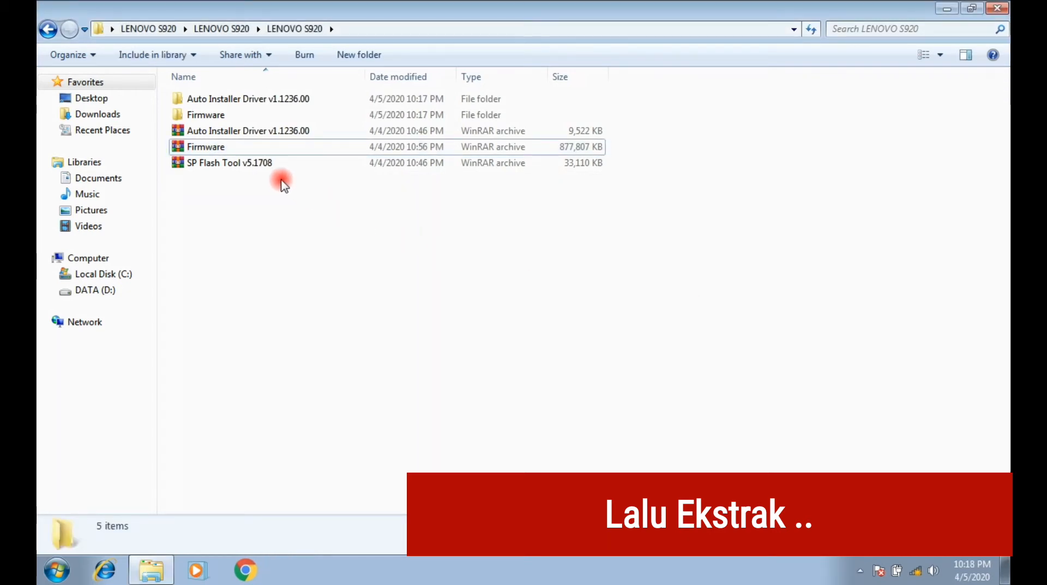
click(258, 165)
right_click(258, 165)
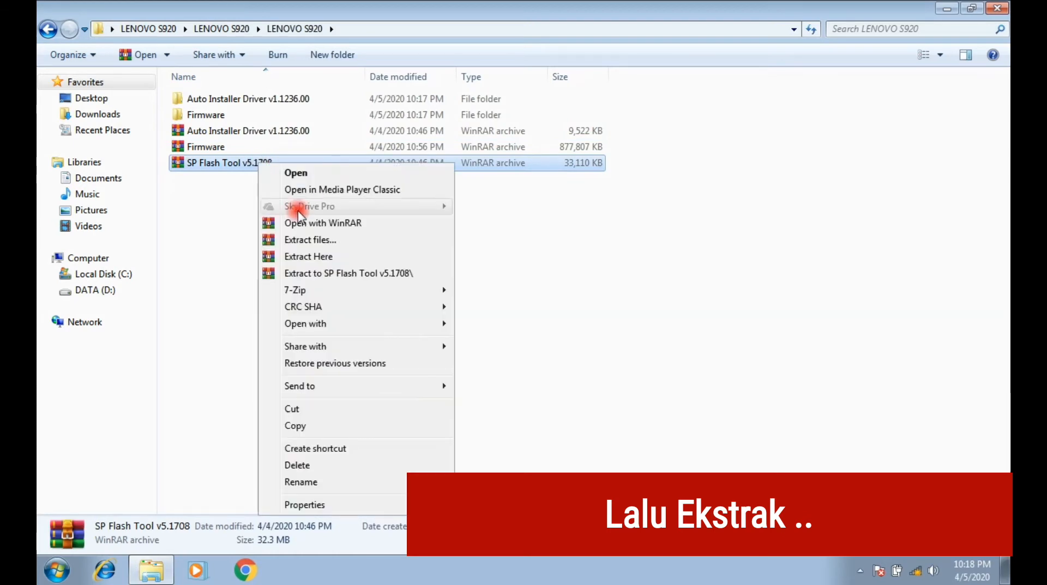
click(352, 271)
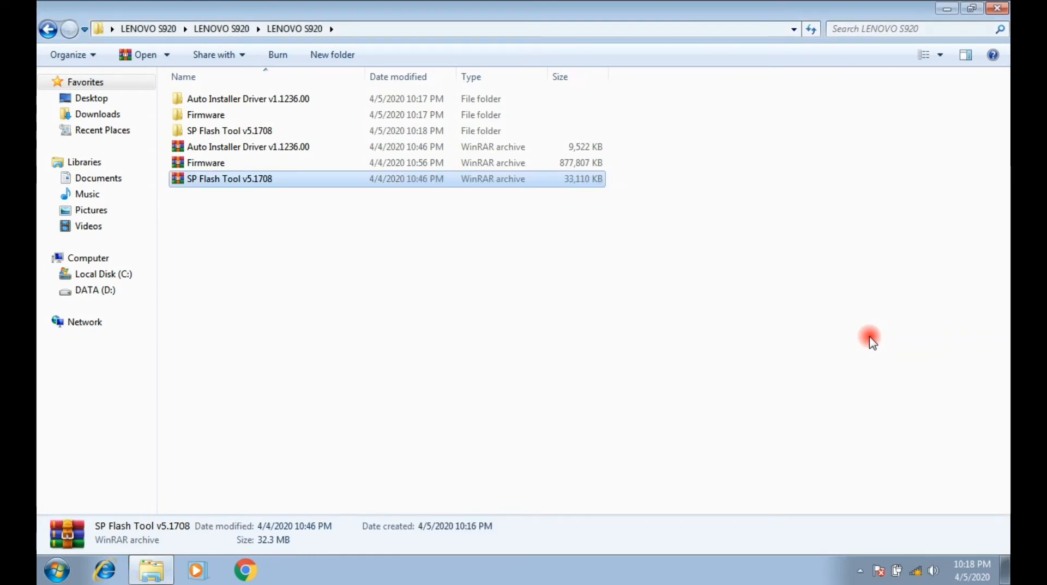
click(869, 338)
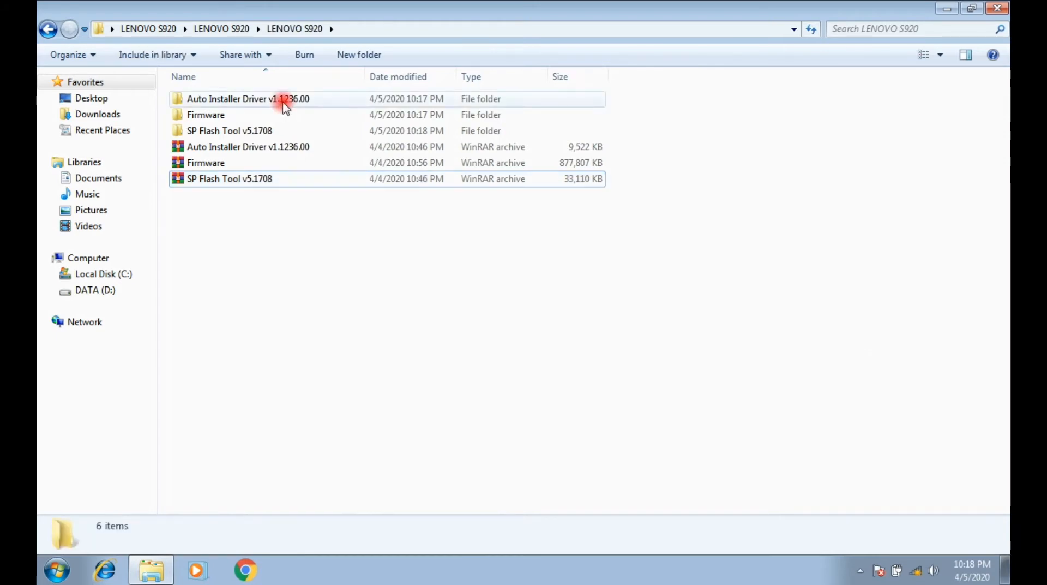
- Run the Install batch file in the nested Auto Installer Driver v1.1236.00 folder as administrator
double_click(283, 99)
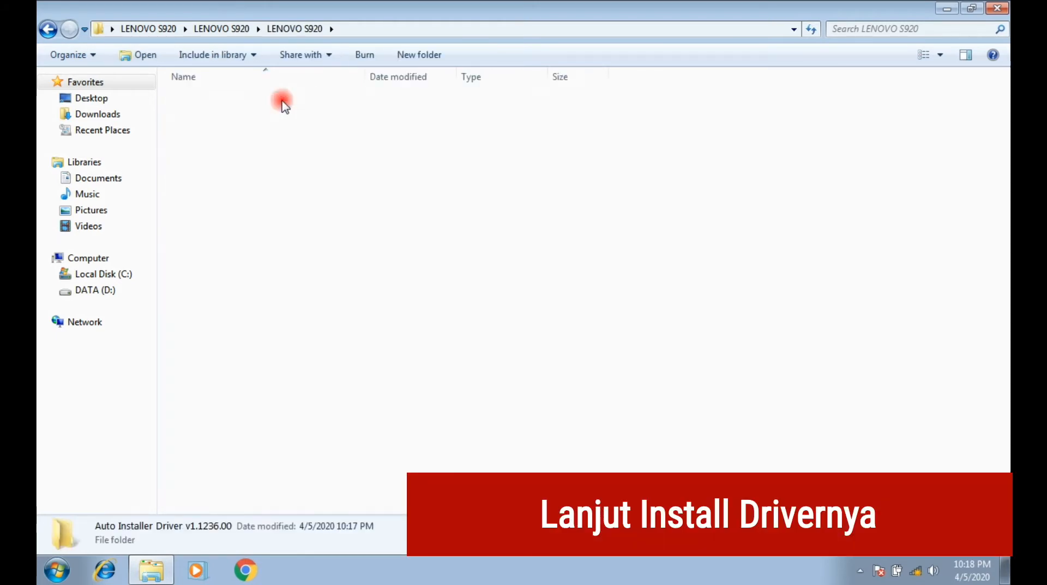
double_click(283, 99)
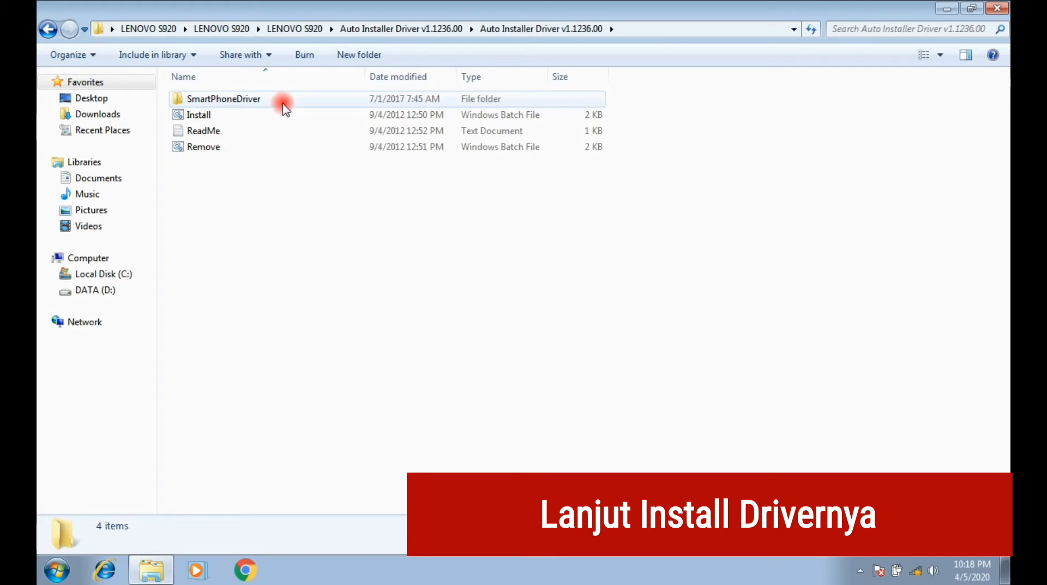
click(290, 115)
right_click(290, 117)
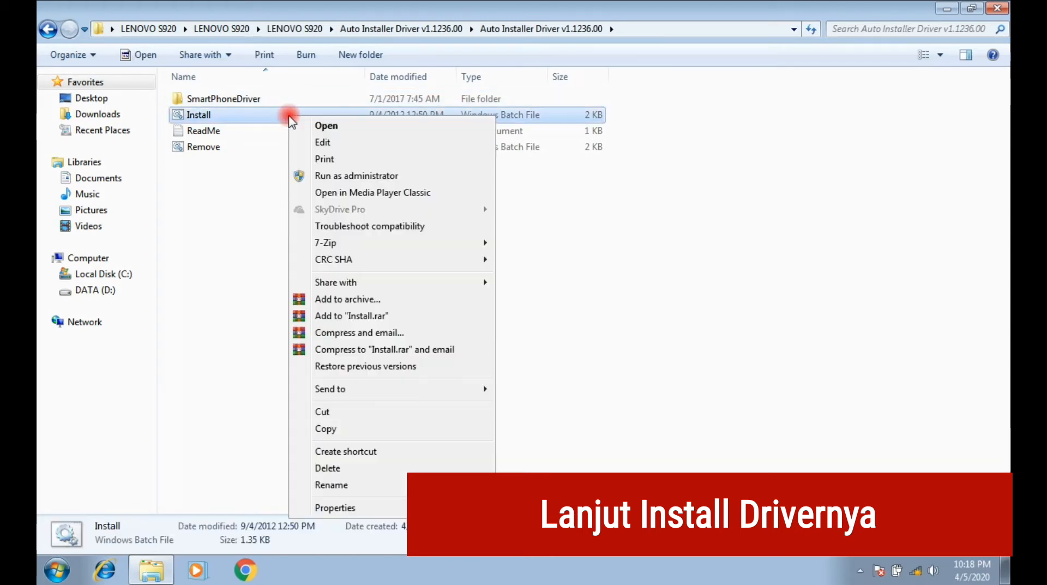
click(328, 172)
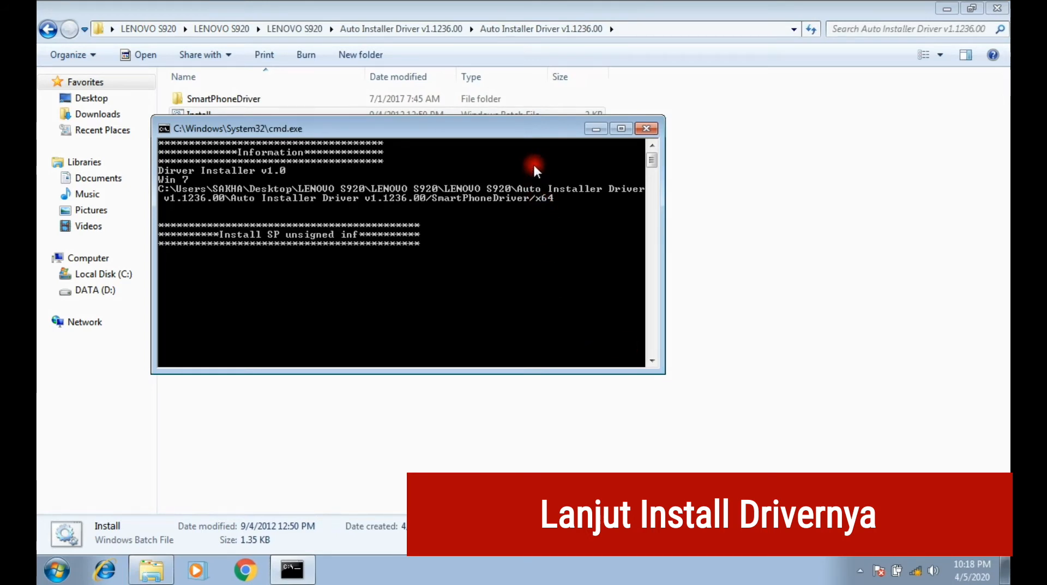
- Allow the unverified driver software to install anyway at each security prompt and close the finished installer
click(568, 299)
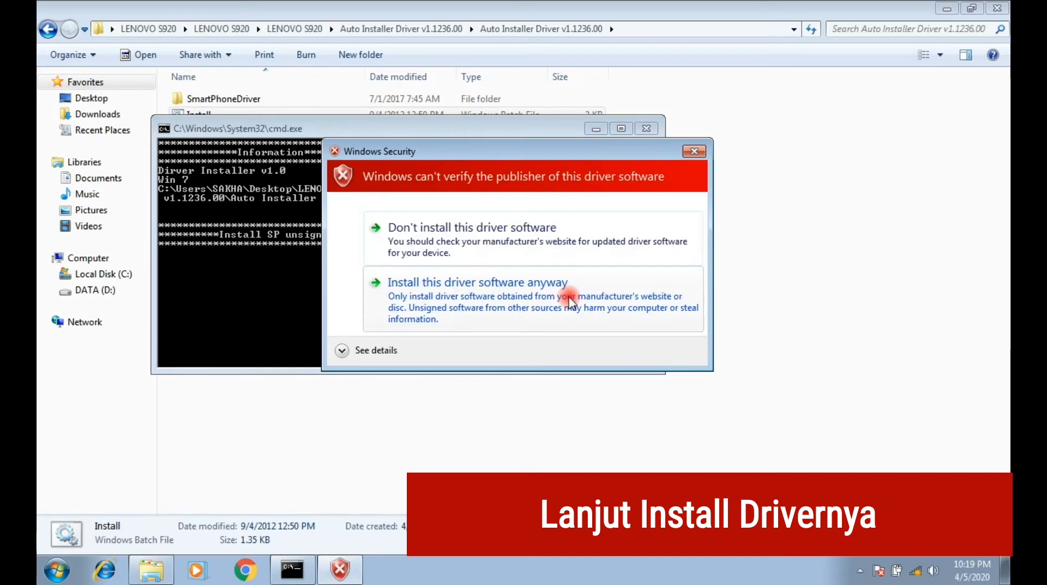
click(395, 280)
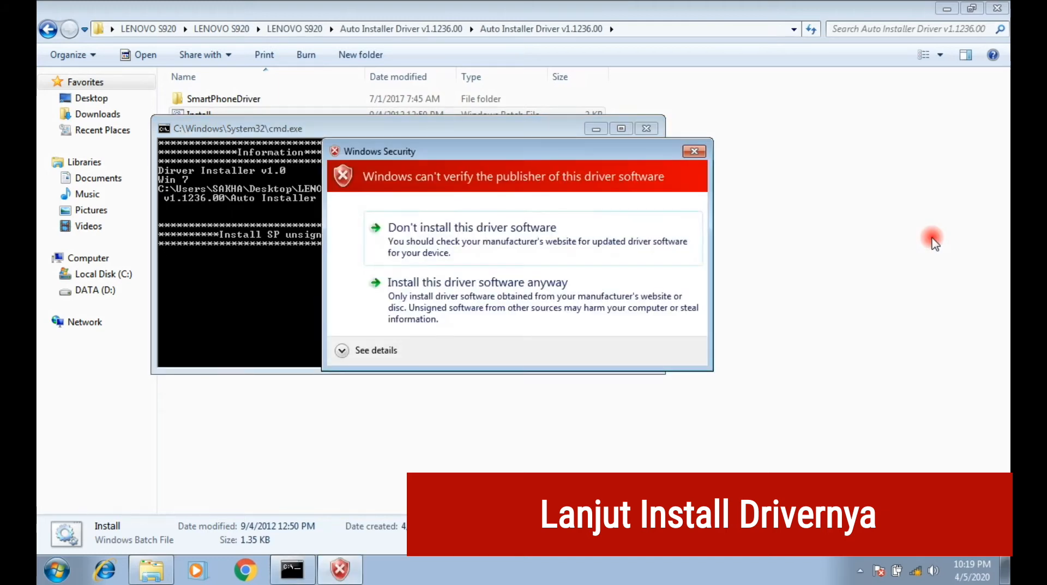
click(568, 282)
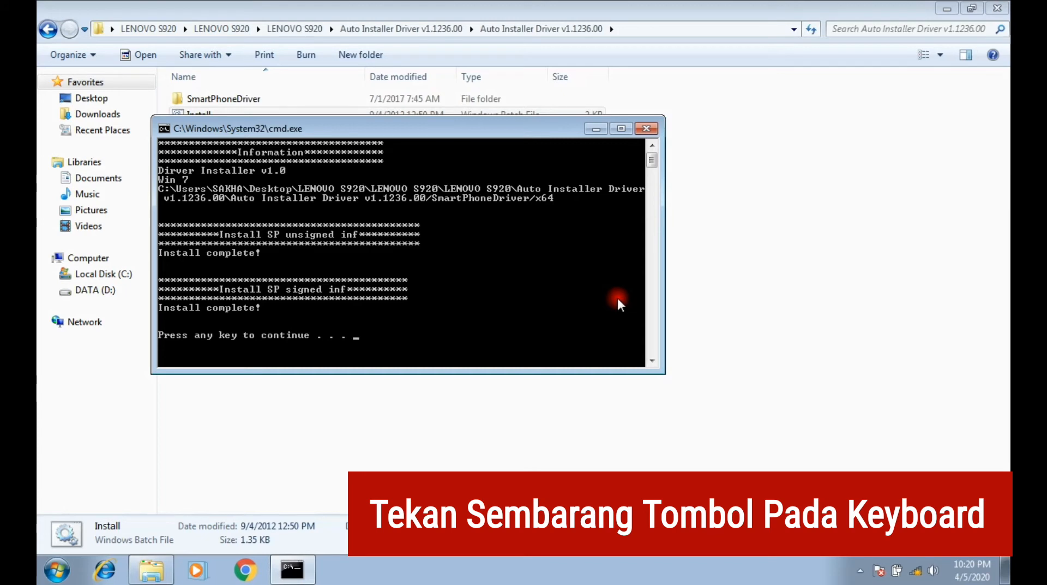
key(Return)
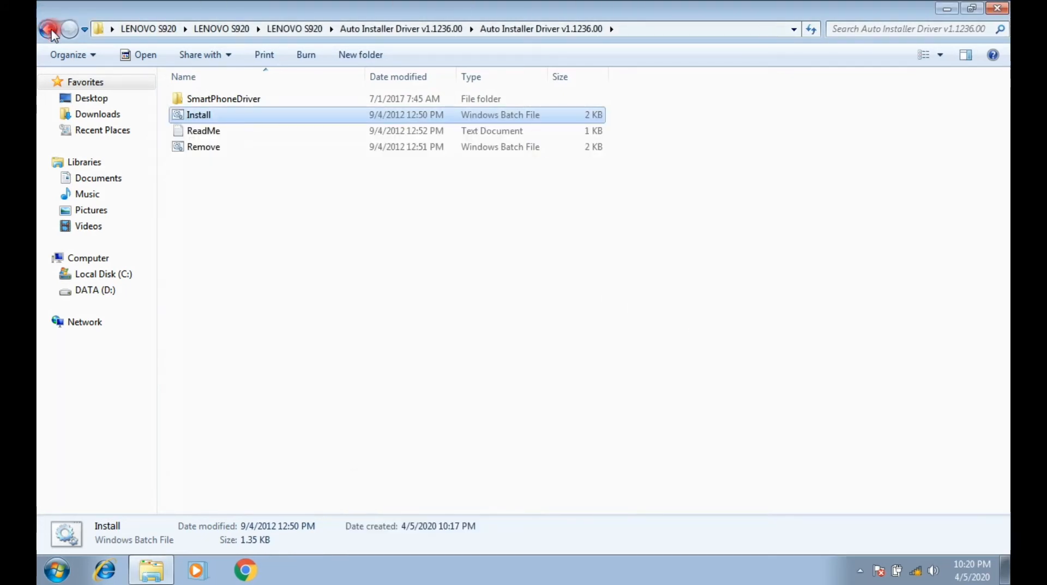
- Run flash_tool from the nested SP Flash Tool v5.1708 folder as administrator and maximize its window
click(51, 30)
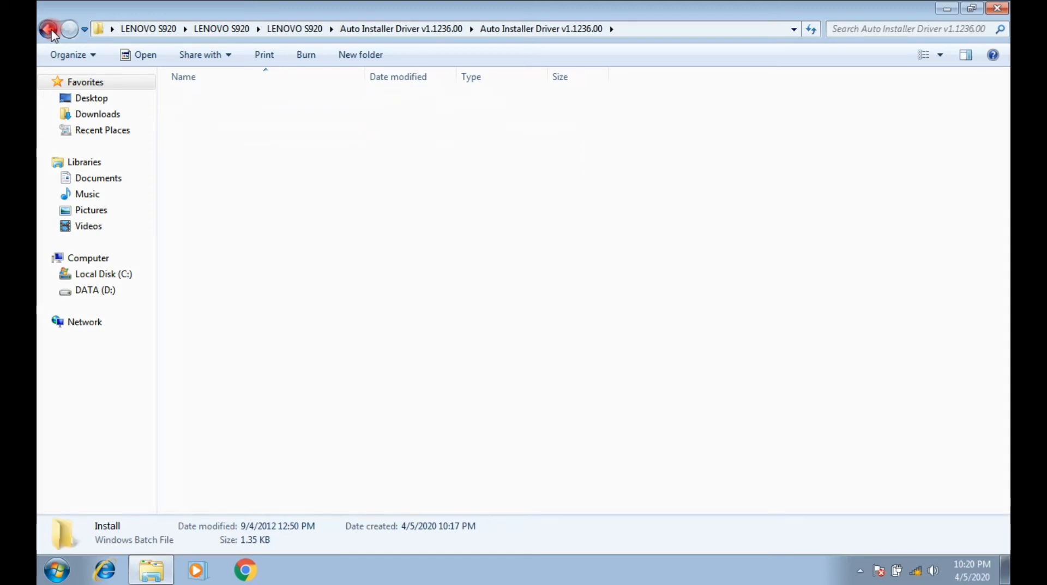
click(50, 31)
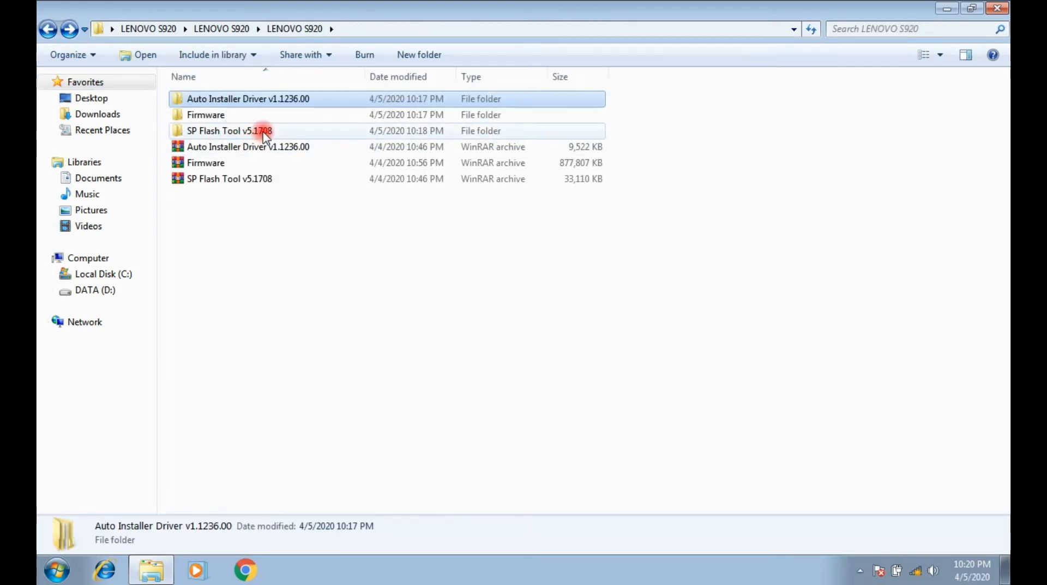
double_click(346, 131)
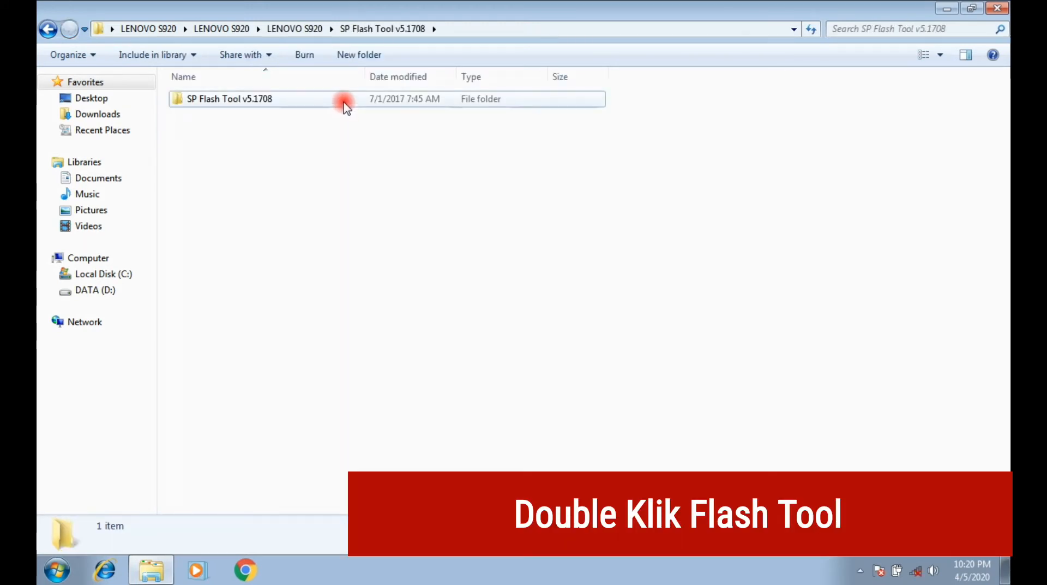
double_click(345, 102)
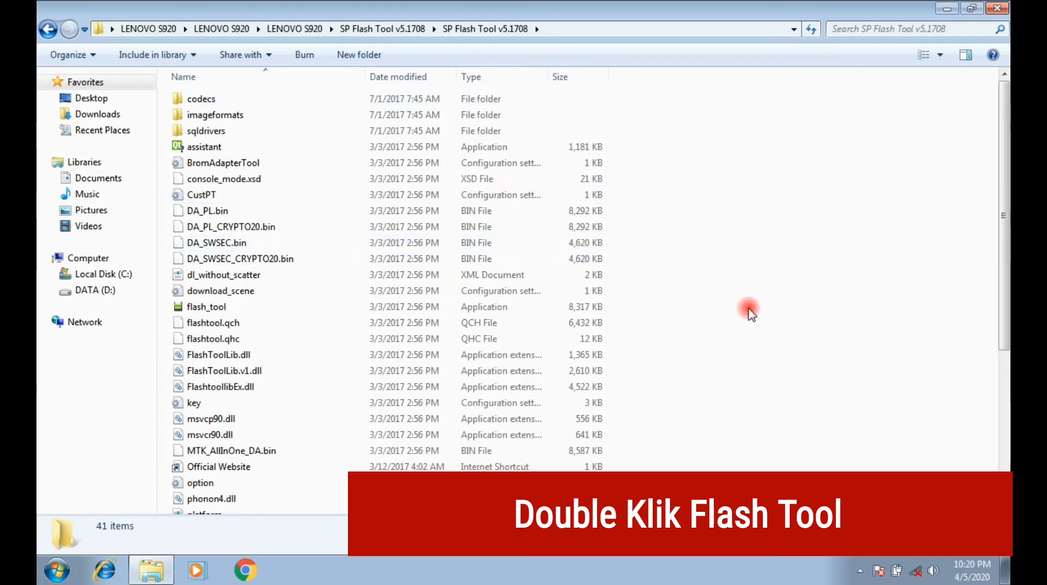
scroll(798, 317, down, 2)
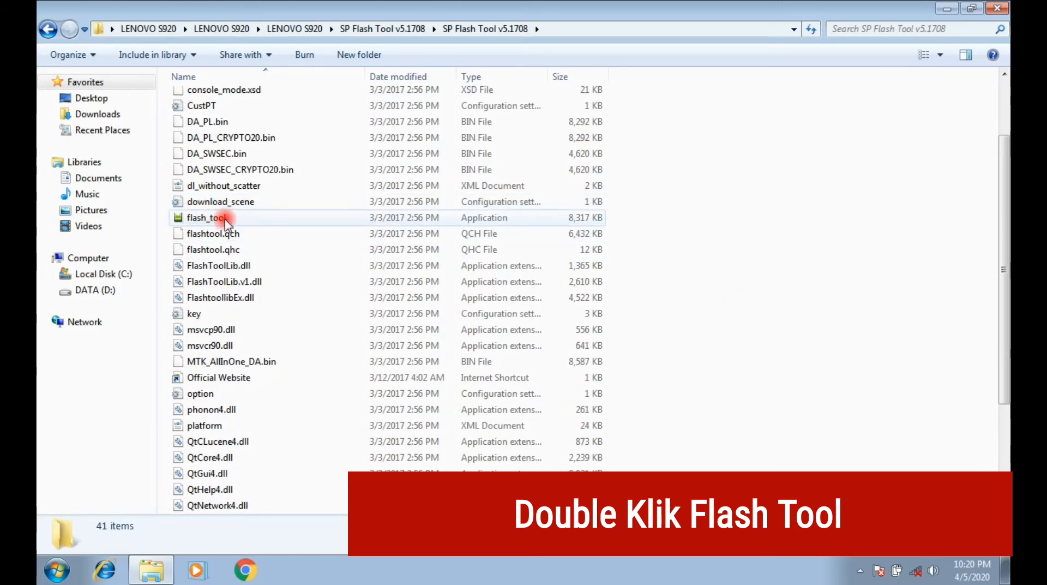
right_click(243, 219)
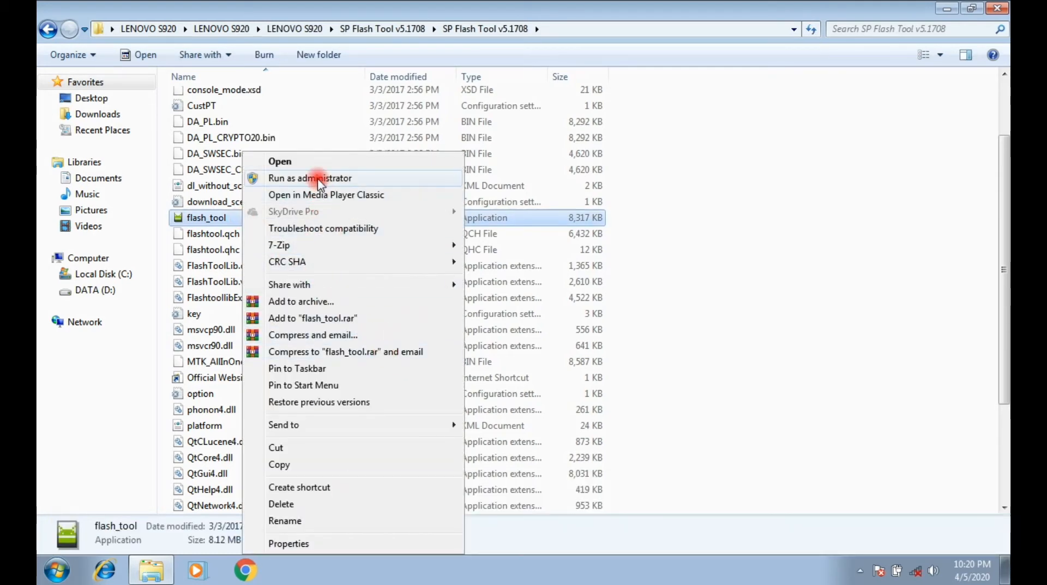
click(318, 179)
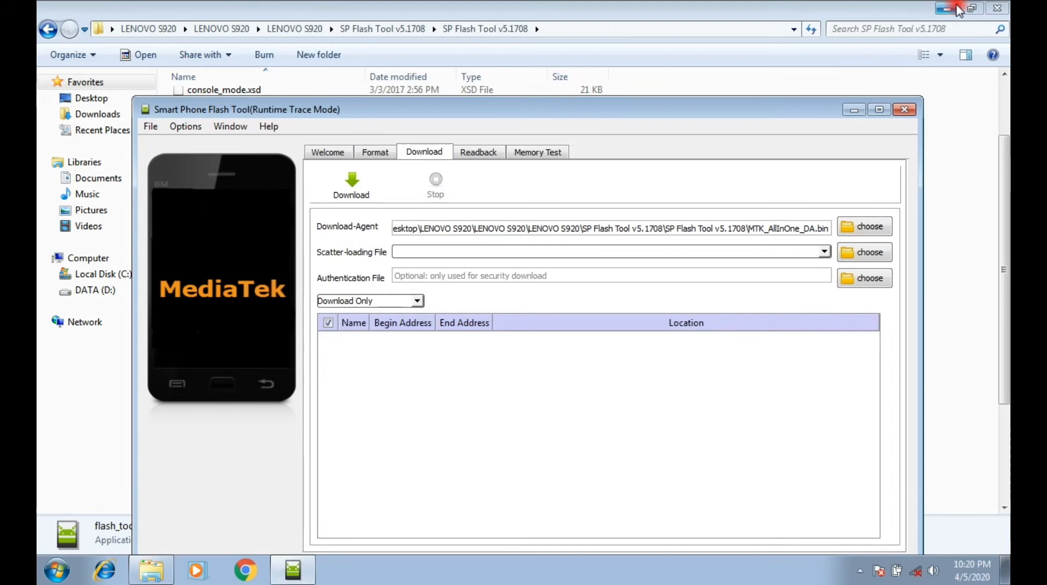
click(954, 9)
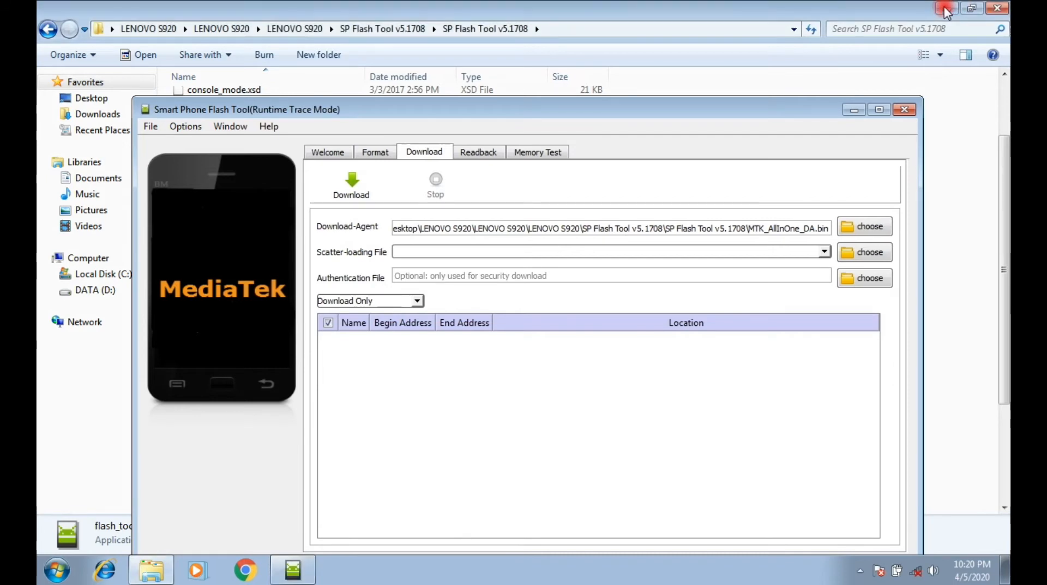
click(879, 110)
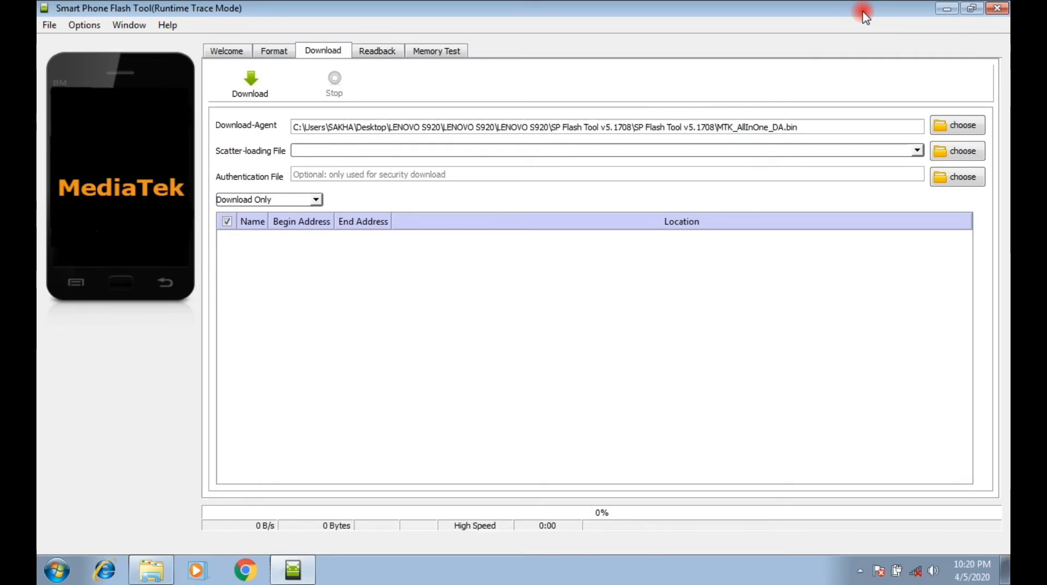
- Enable USB Checksum and Storage Checksum in the flash tool's Download options
click(85, 25)
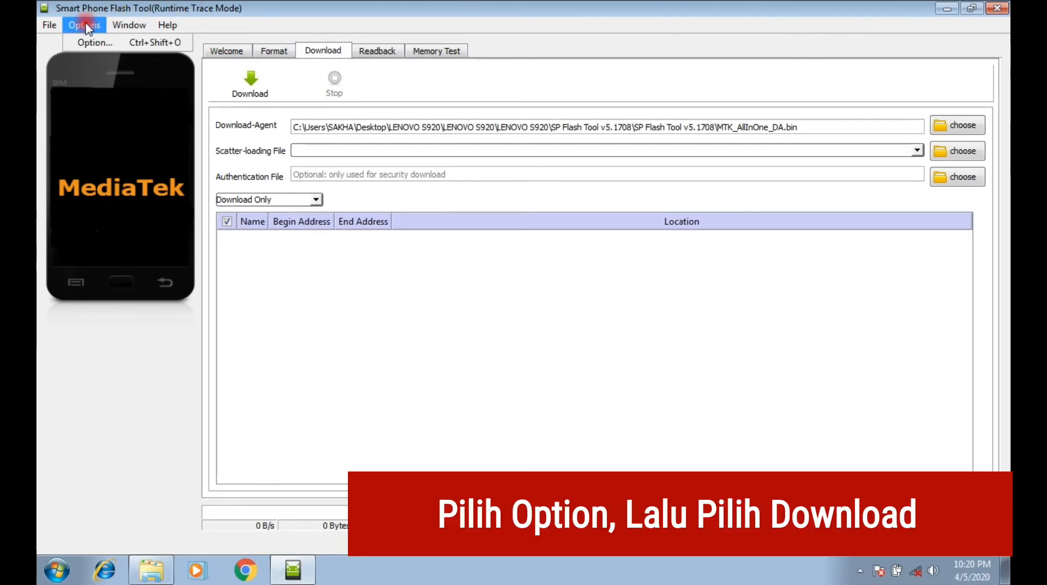
click(87, 42)
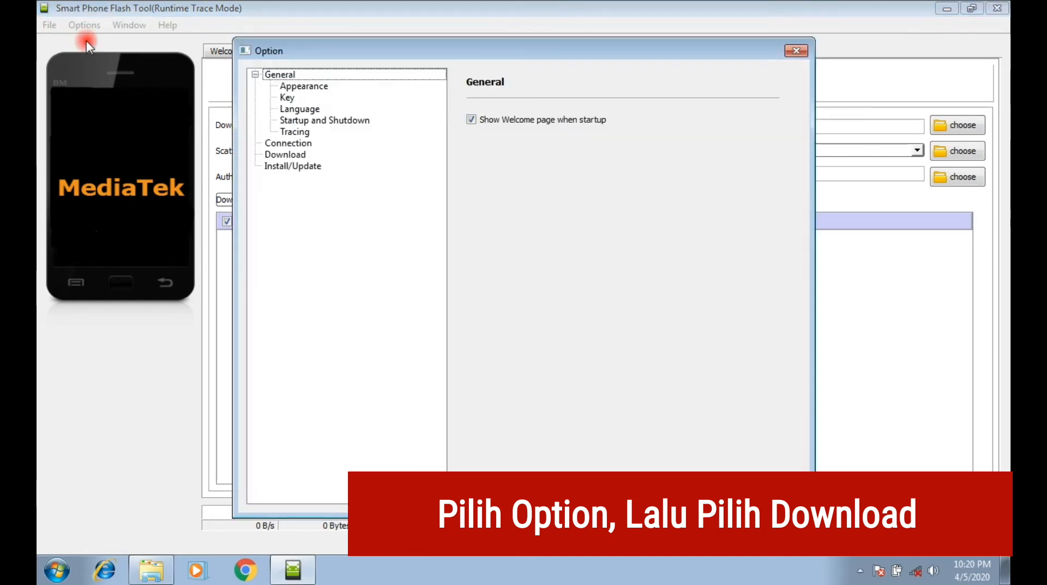
click(290, 155)
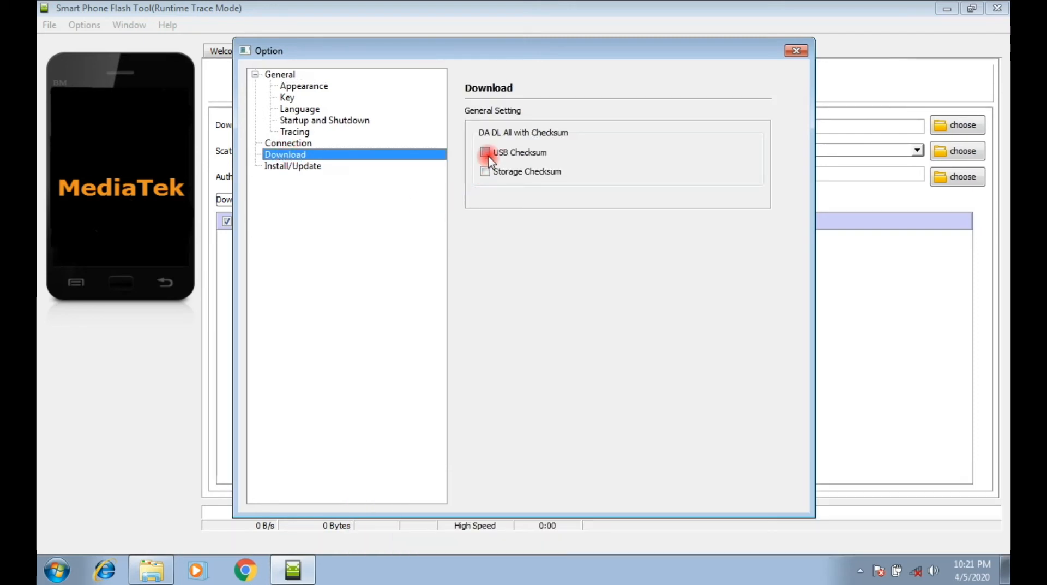
click(485, 153)
click(485, 172)
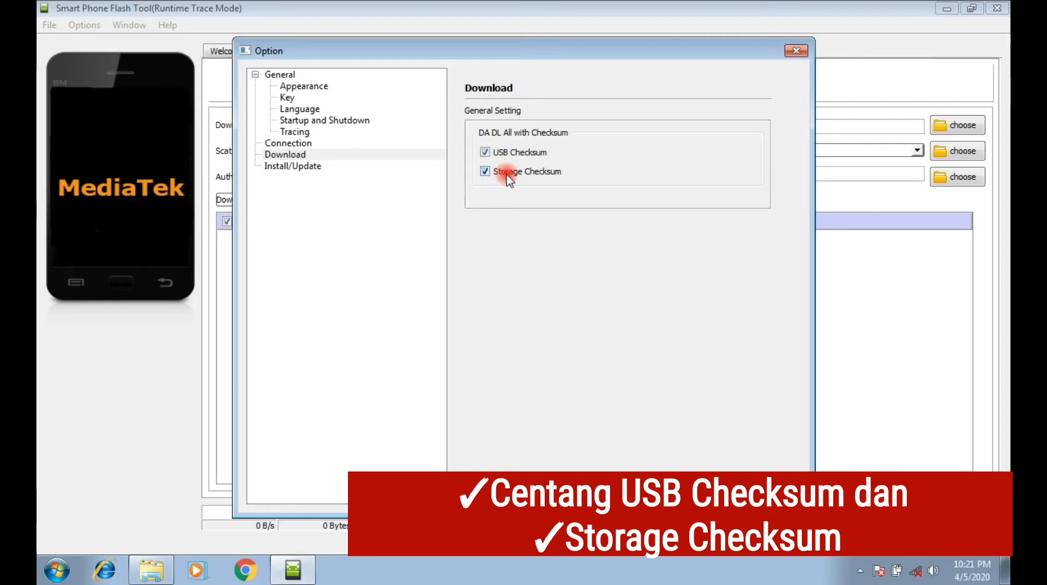
click(796, 50)
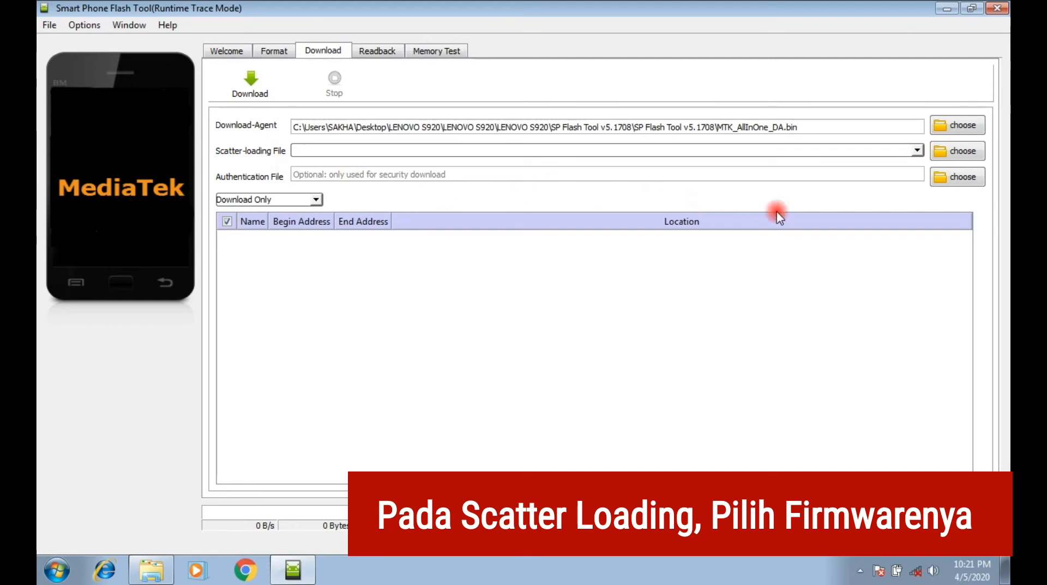
- Load MT6589_Android_scatter_emmc from the nested Firmware folder inside the desktop's LENOVO S920 folder as the scatter-loading file
click(967, 153)
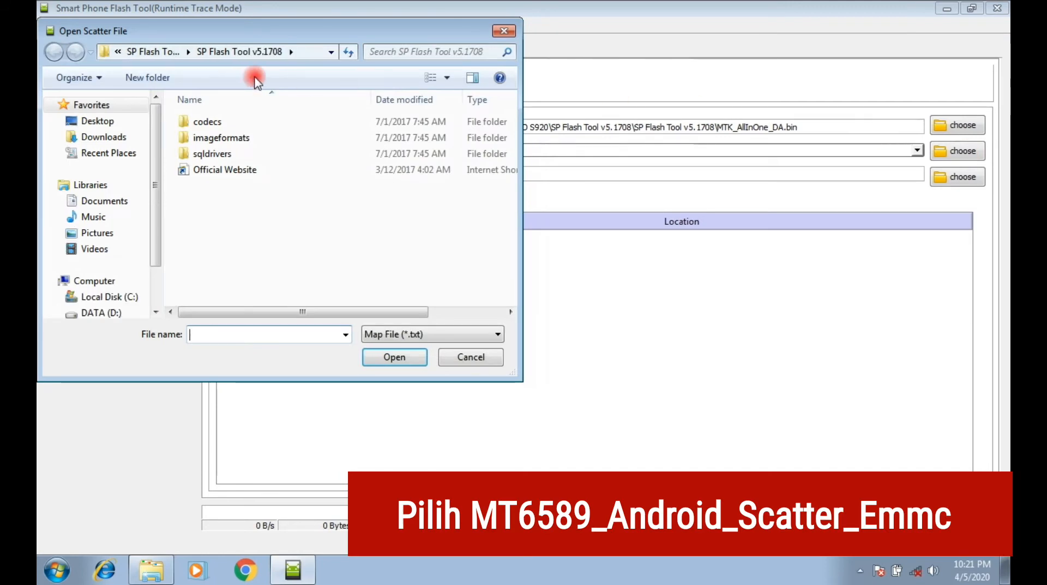
click(108, 125)
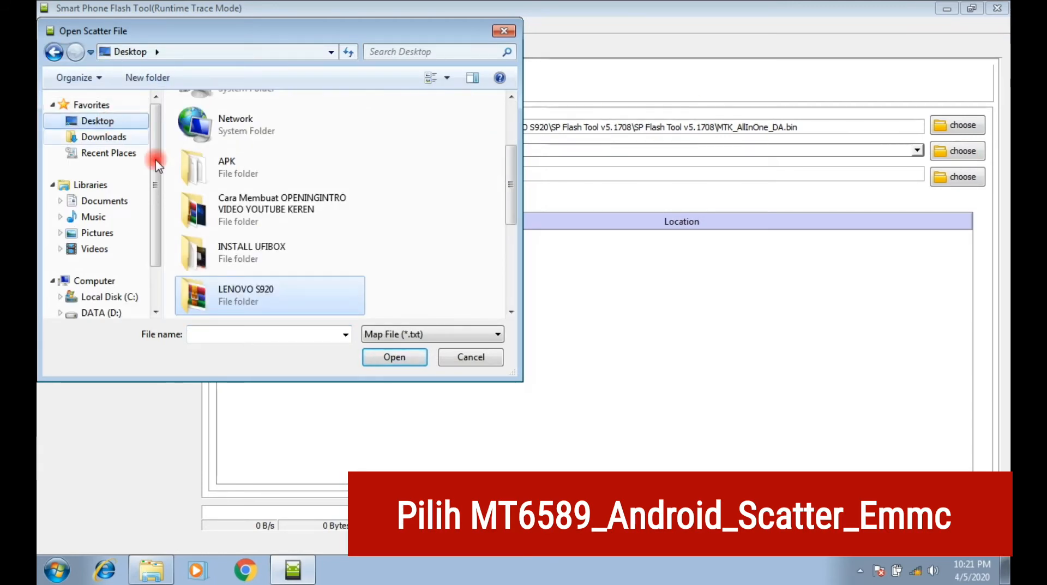
double_click(331, 300)
double_click(257, 122)
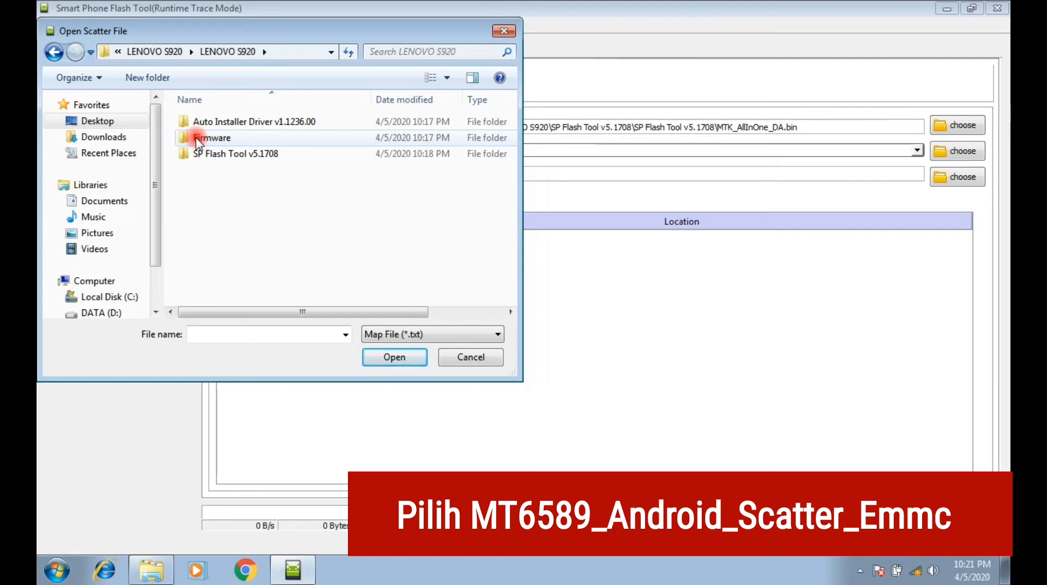
double_click(197, 139)
double_click(202, 124)
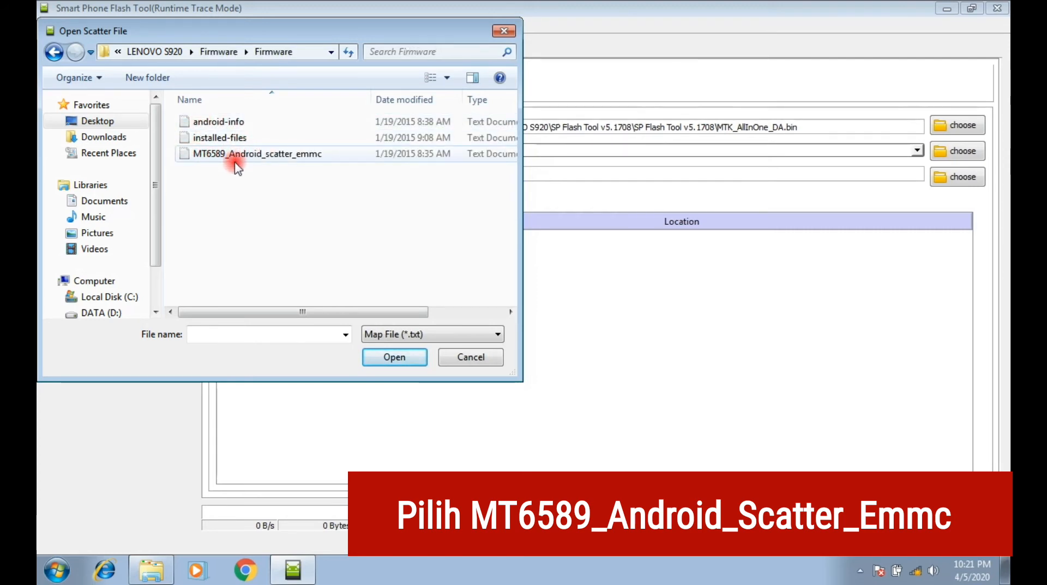
click(285, 155)
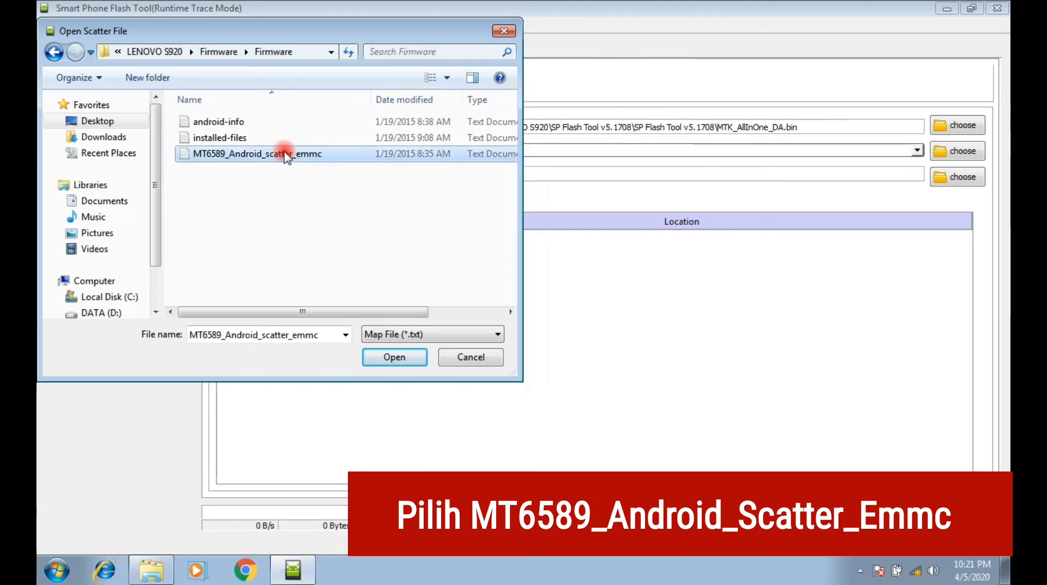
click(394, 357)
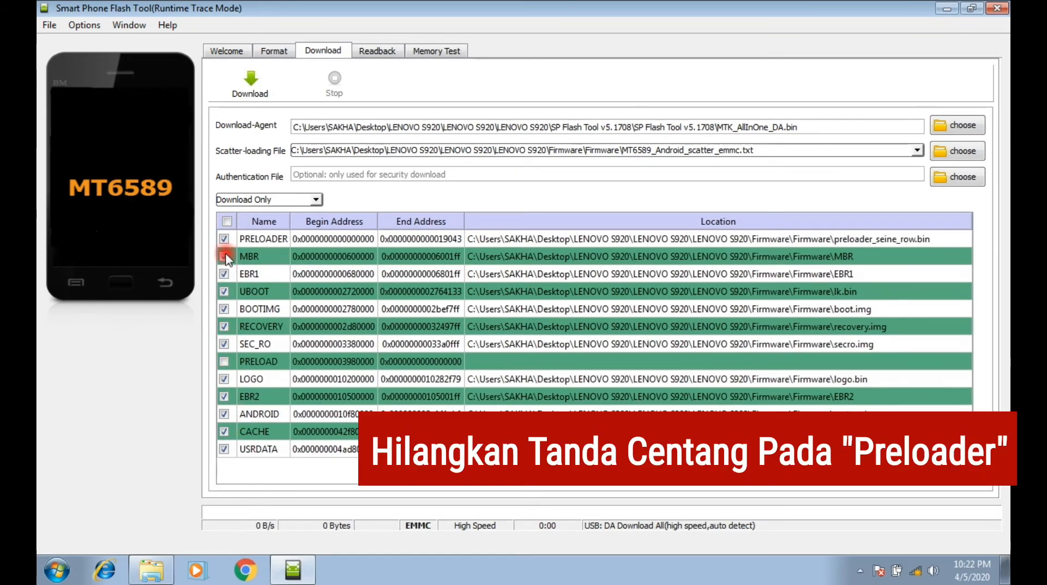
- Exclude PRELOADER from the partitions to flash and start the firmware download in Download Only mode
click(223, 239)
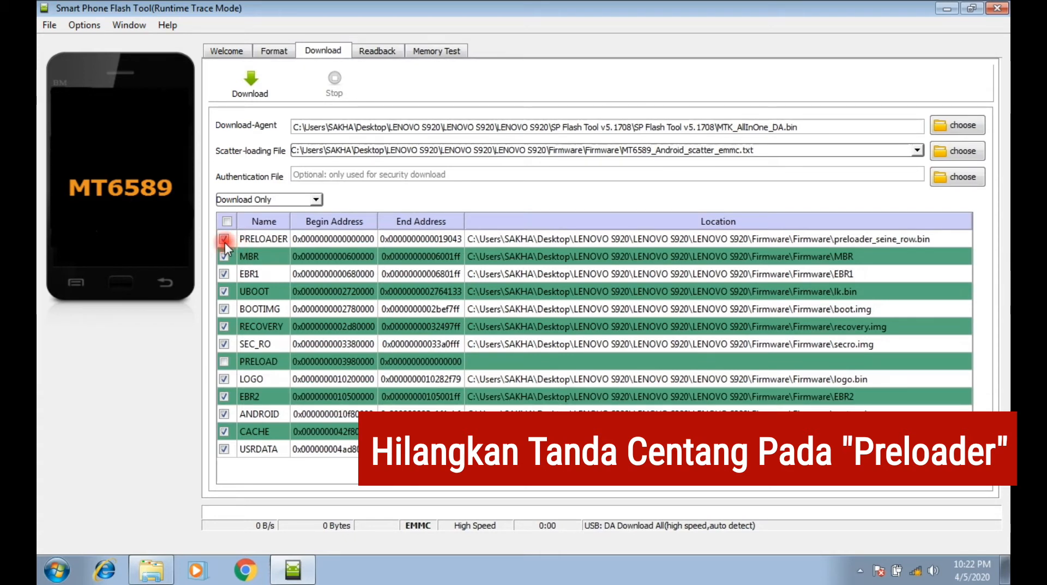
click(225, 240)
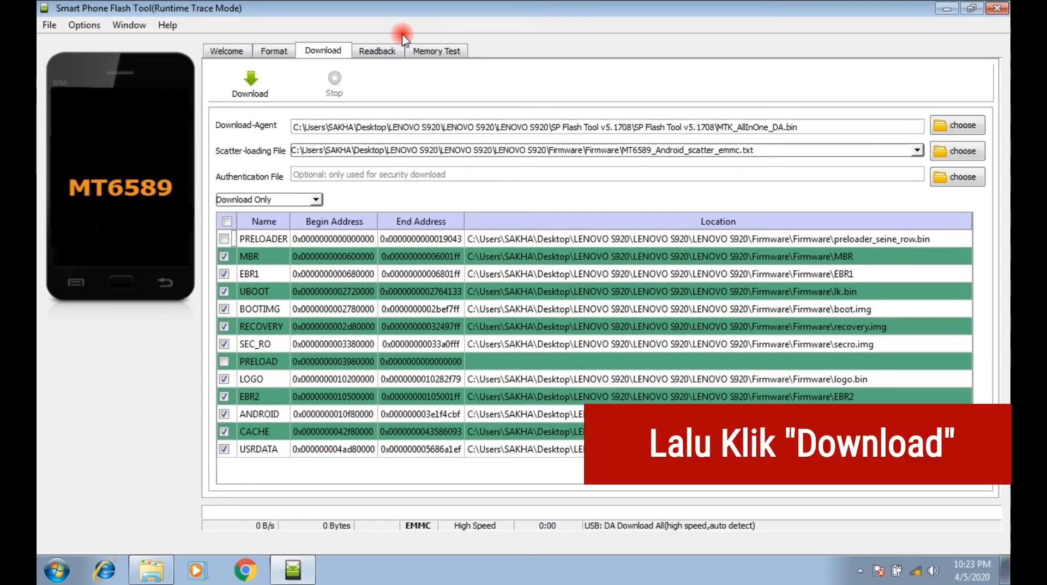
click(256, 86)
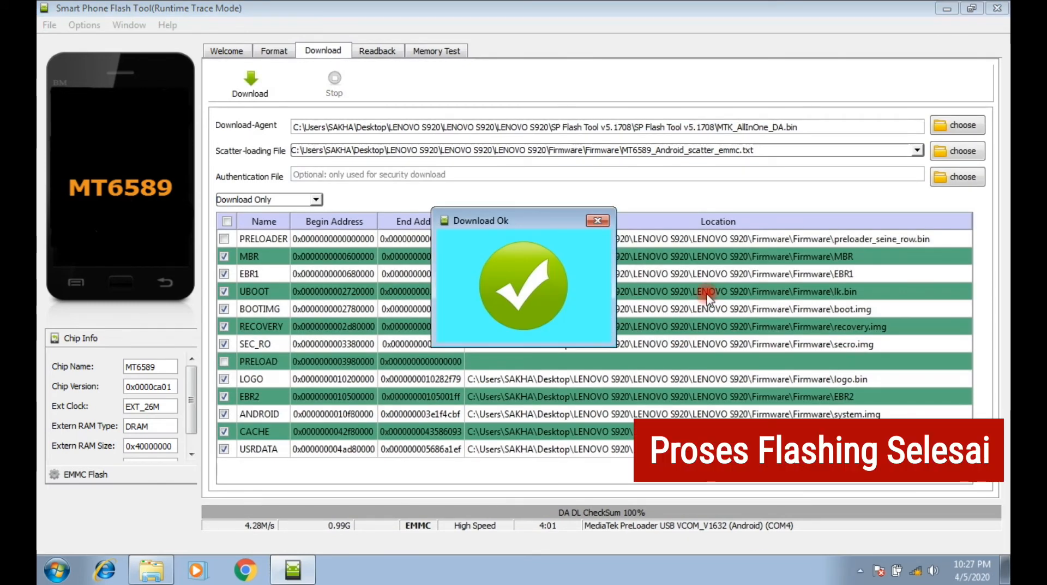
- Dismiss the Download Ok message once flashing is finished and close the flash tool
click(597, 219)
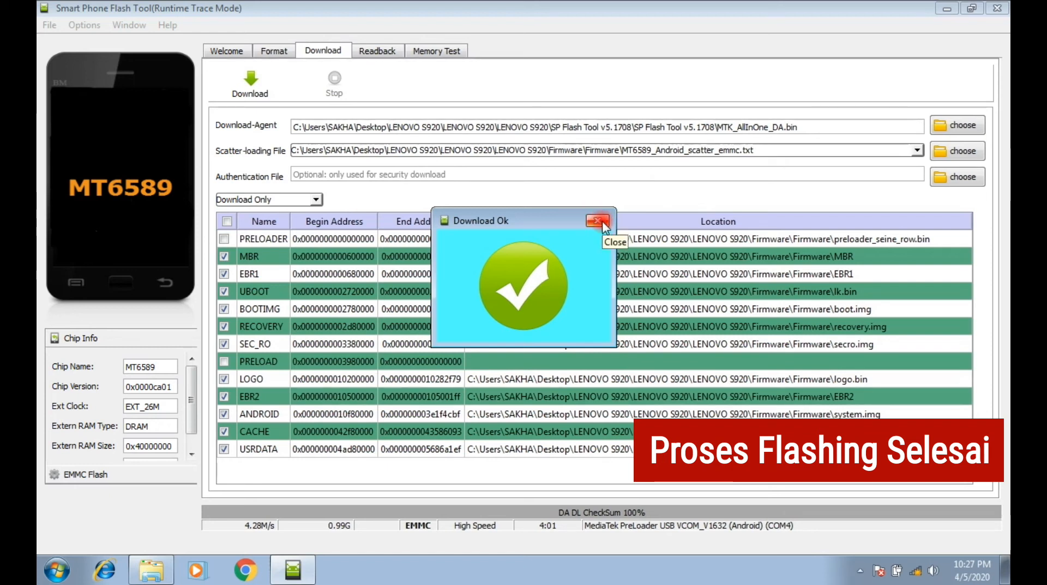
click(602, 221)
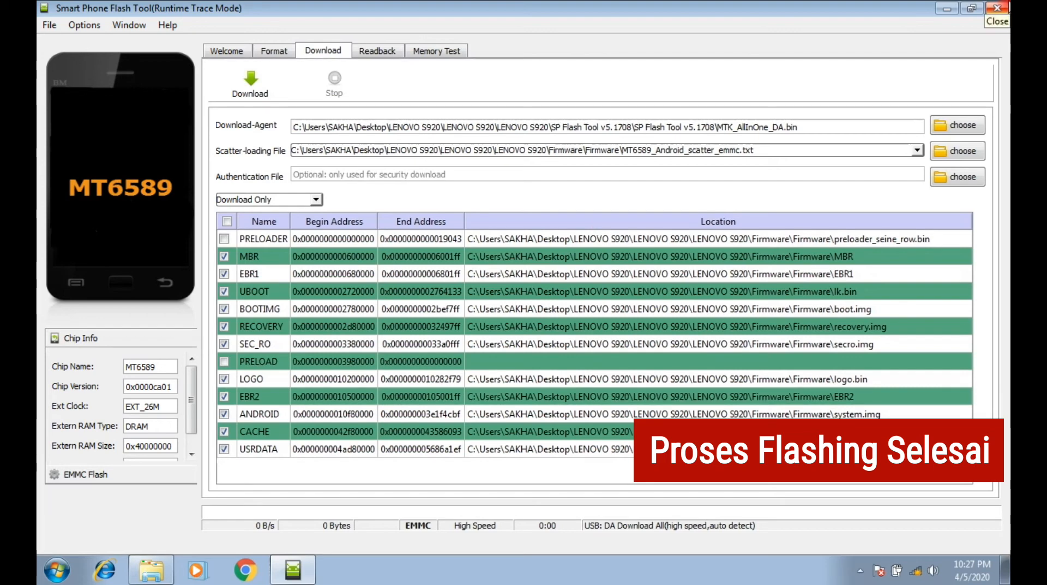
click(1000, 9)
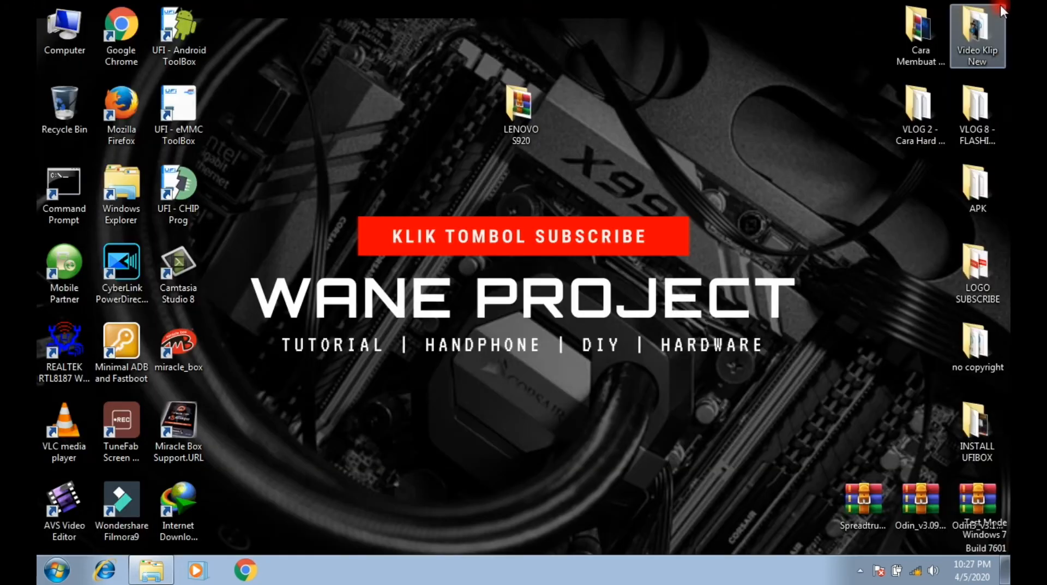